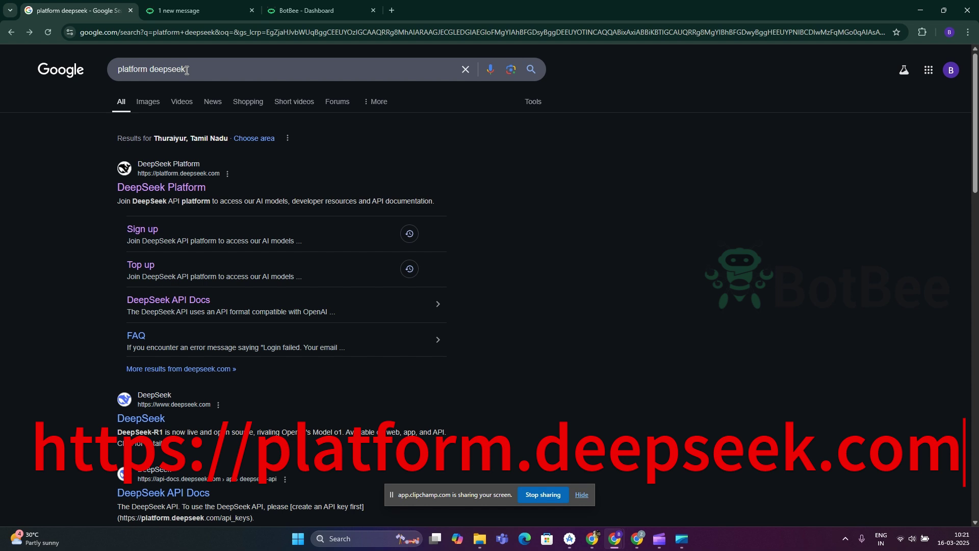
Step: Open the DeepSeek Platform sign-in page from the Google search results for 'platform deepseek'
click(157, 190)
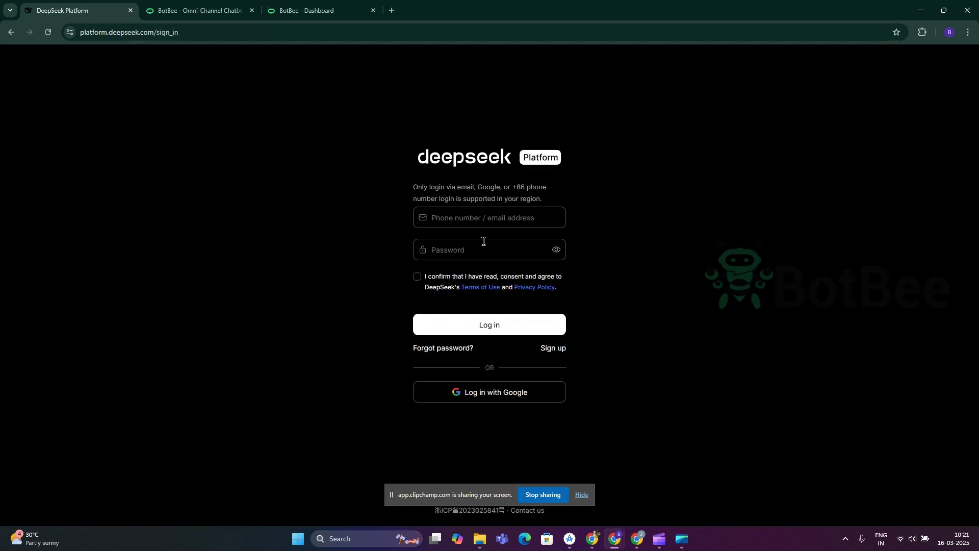
Step: Visit the sign-up form's email, password and code fields, then return to log in
click(553, 349)
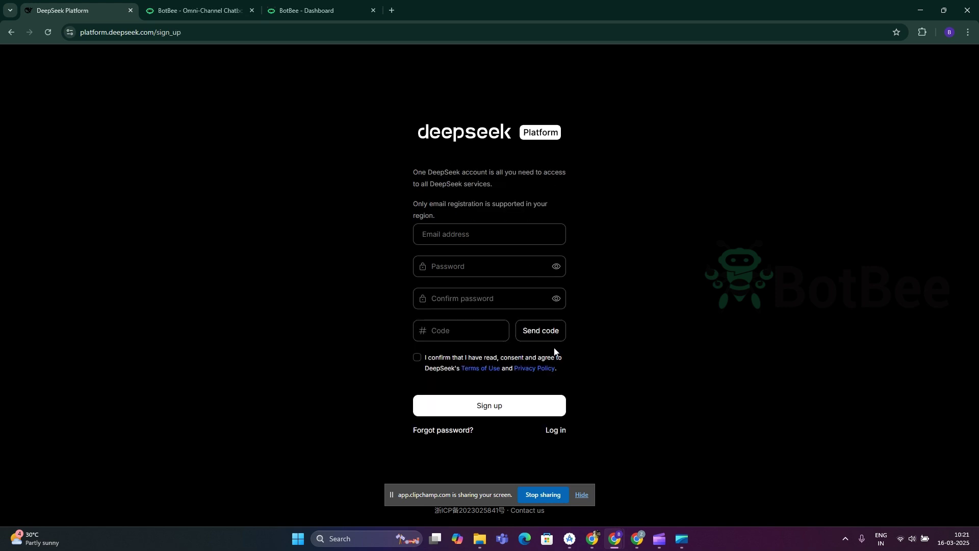
click(451, 234)
click(453, 268)
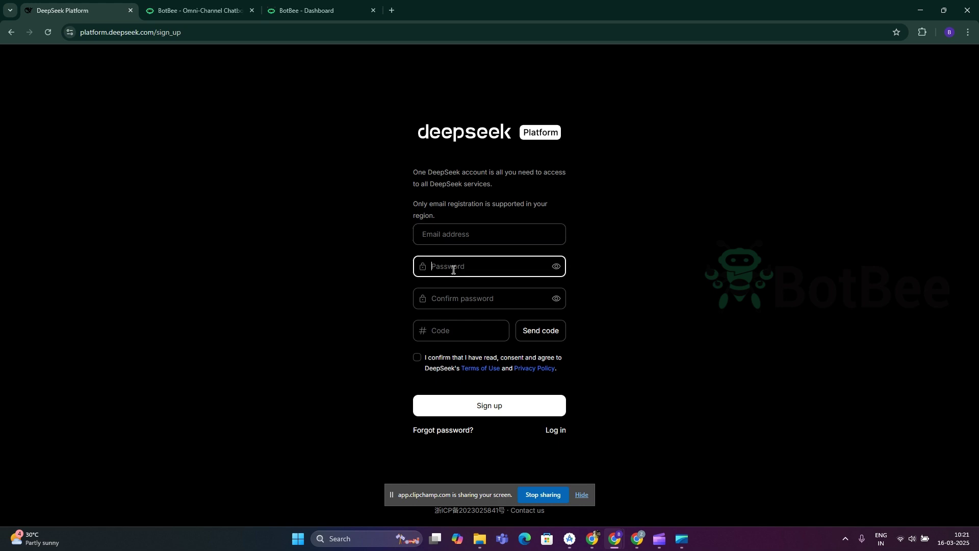
click(464, 300)
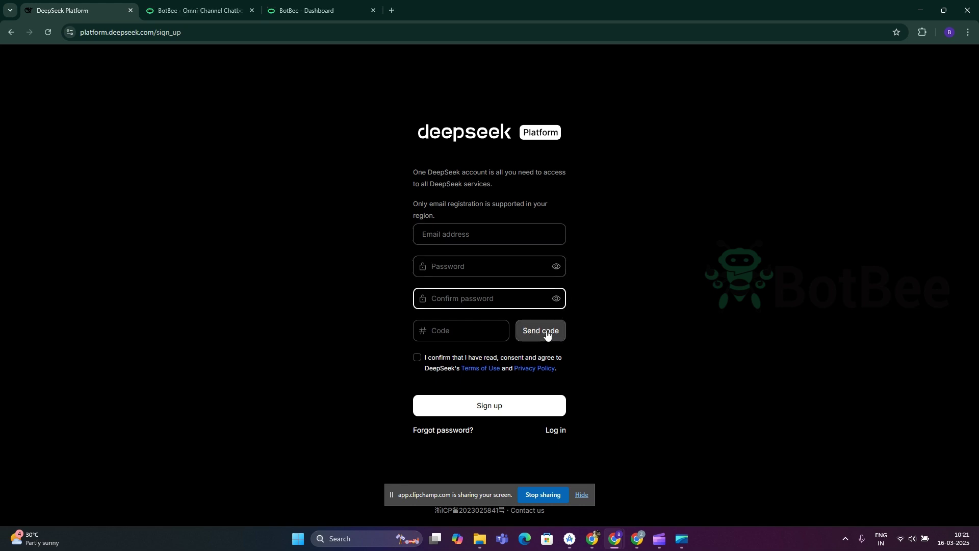
click(481, 321)
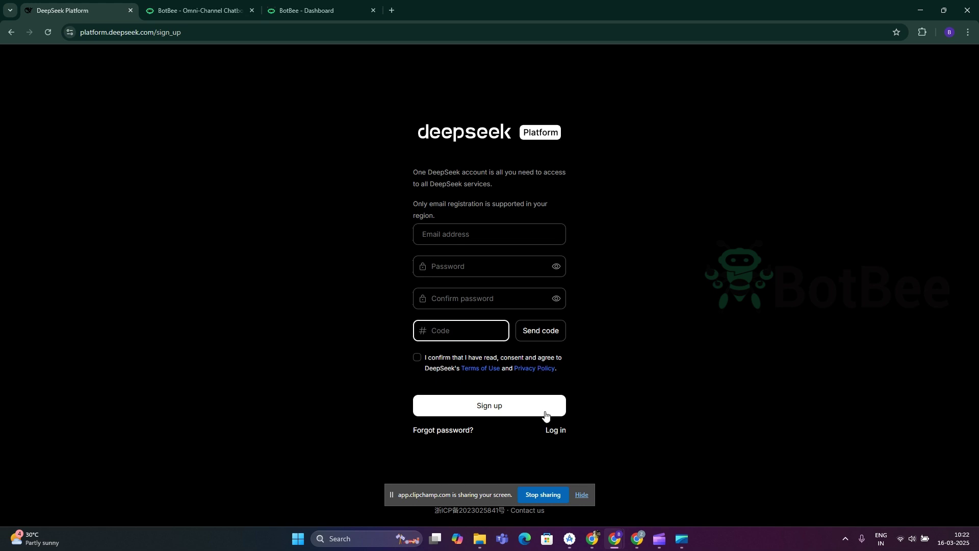
click(556, 432)
click(475, 220)
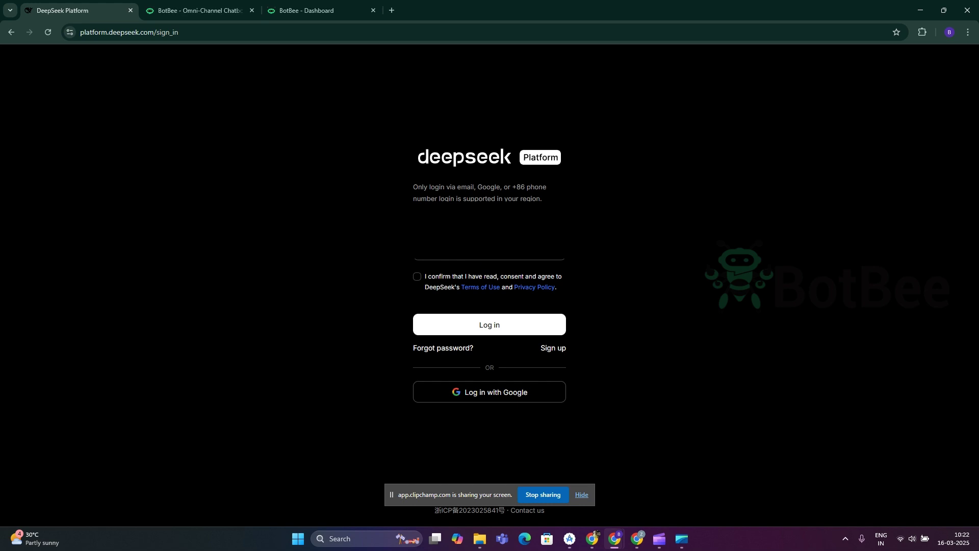
Step: Accept the terms and log in to DeepSeek Platform
click(417, 276)
click(483, 325)
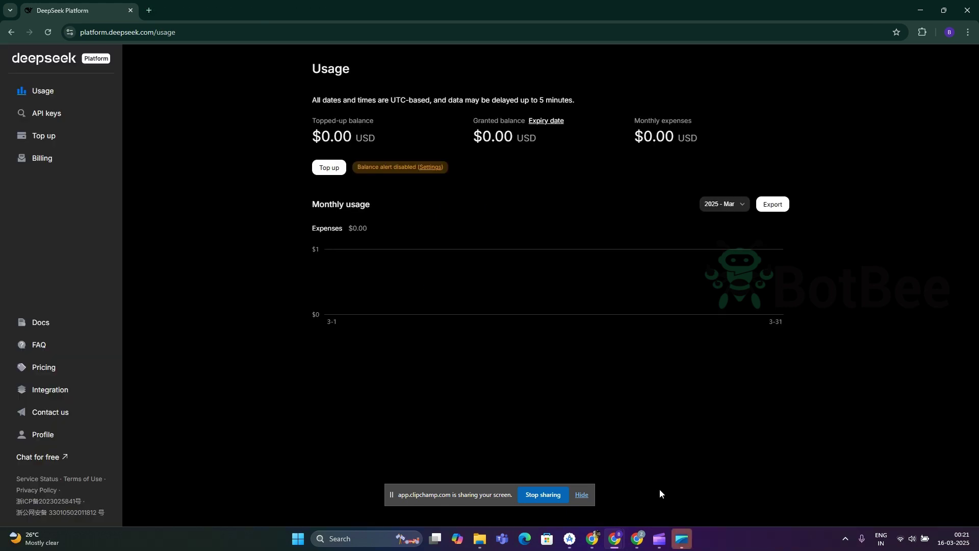
drag(479, 495, 218, 511)
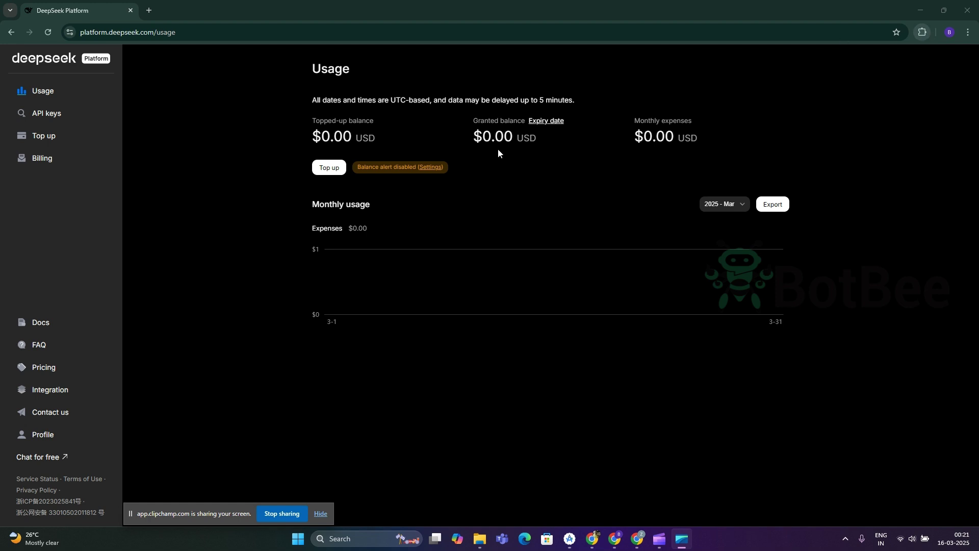
Step: Top up the account balance with $2 and confirm the successful payment
click(332, 169)
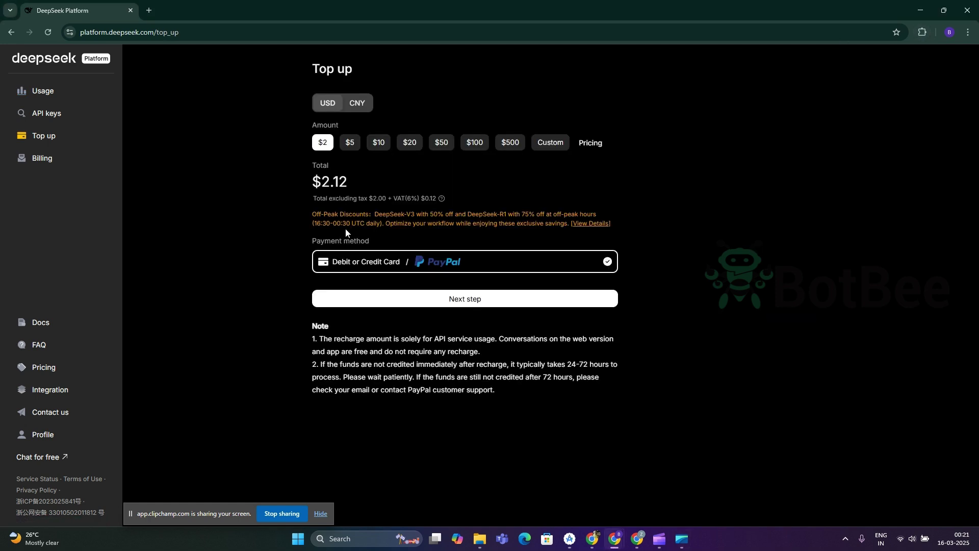
click(355, 147)
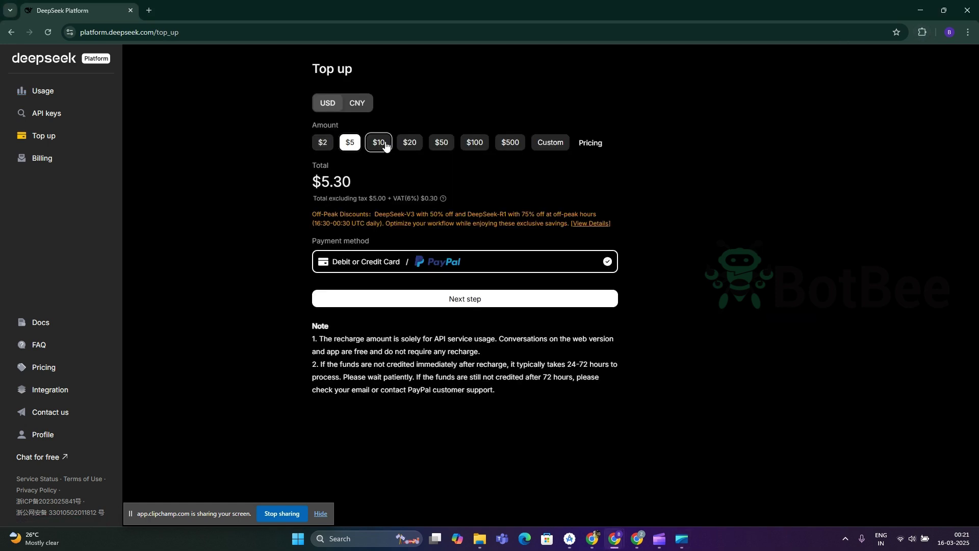
click(410, 144)
click(322, 143)
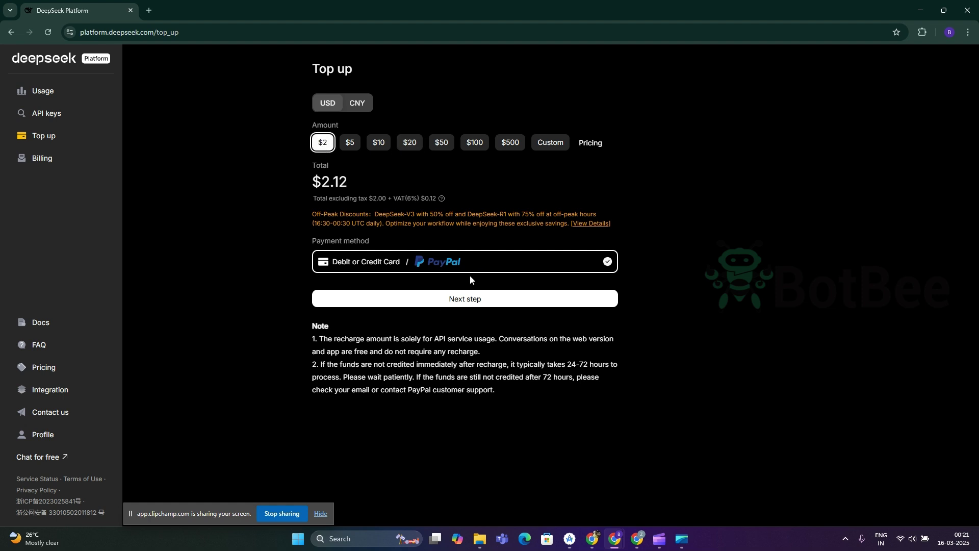
click(457, 302)
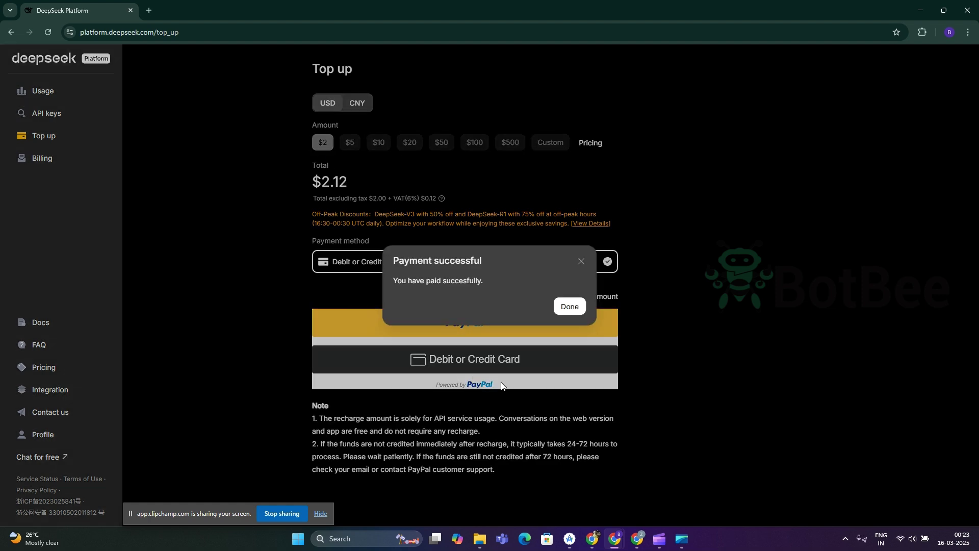
click(568, 309)
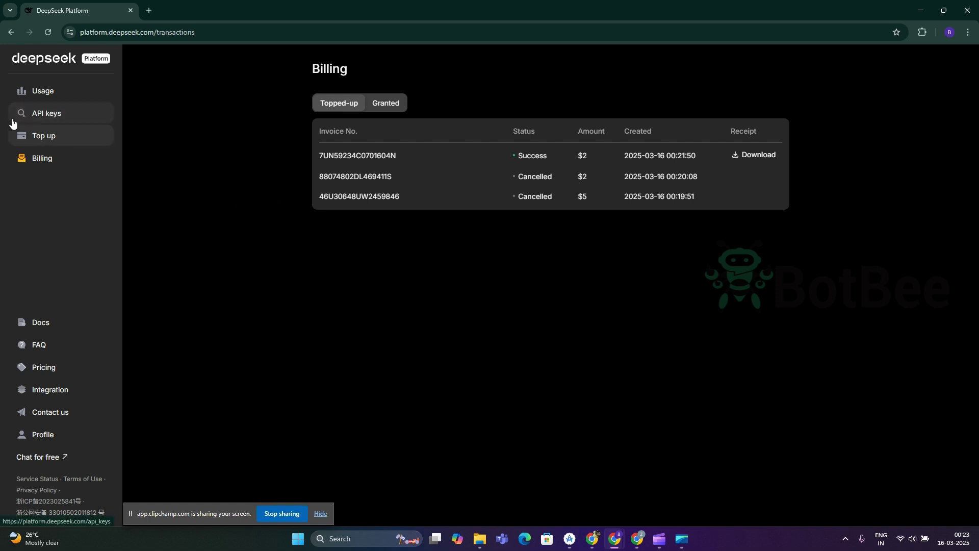
Step: Create and copy a DeepSeek API key named BotBee, then switch to BotBee
click(52, 118)
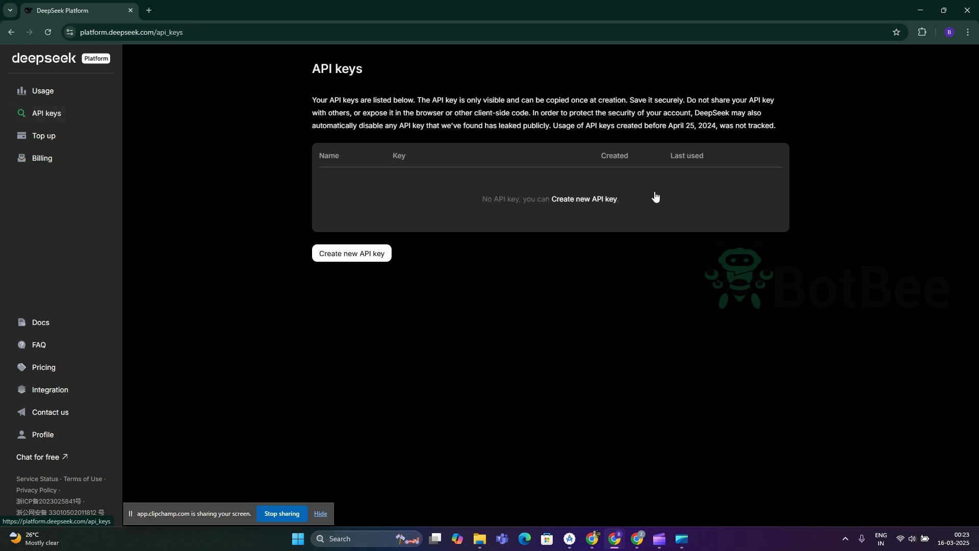
click(354, 255)
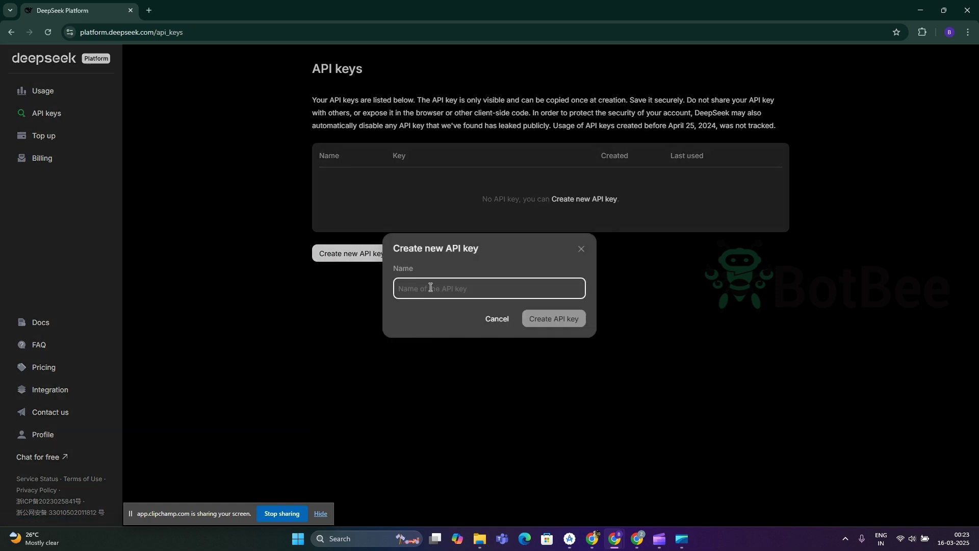
text(Bo)
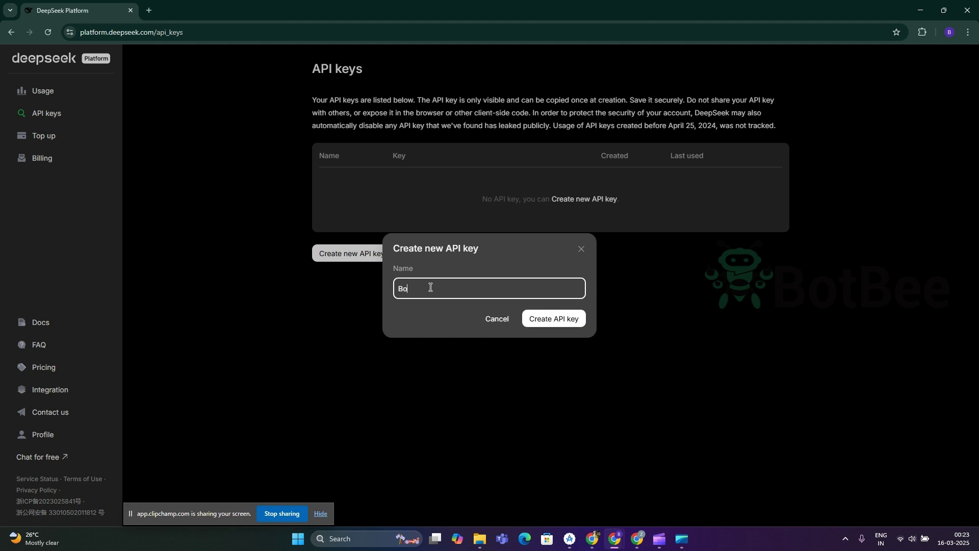
text(tBee)
click(552, 320)
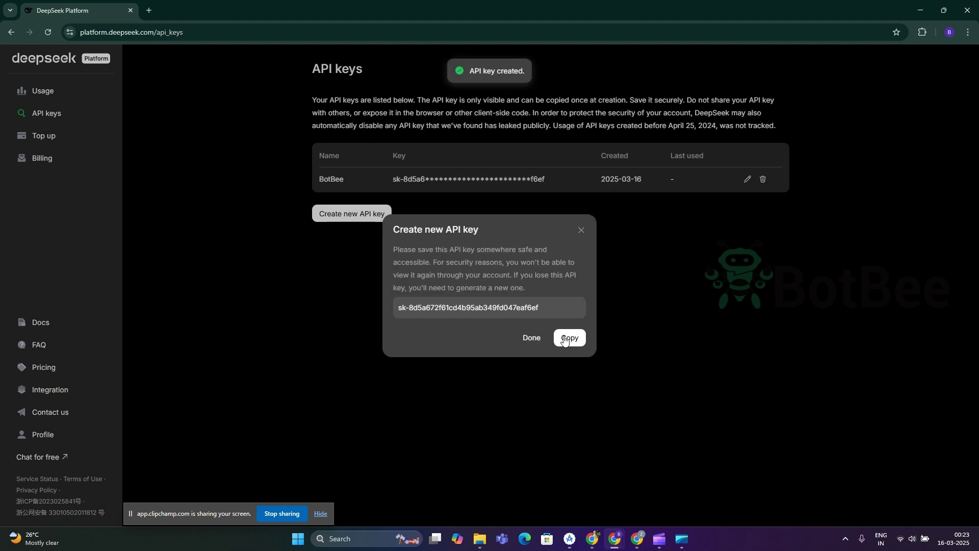
click(570, 339)
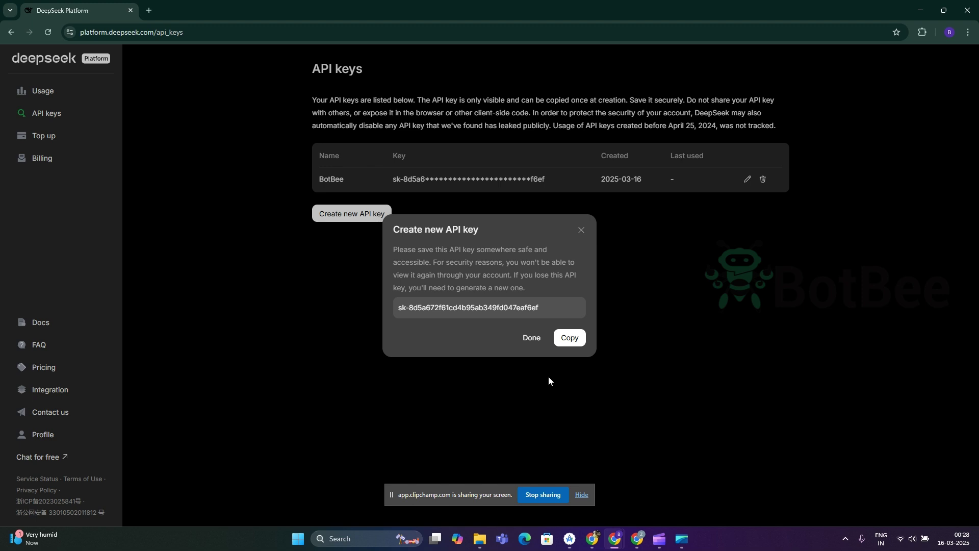
click(576, 341)
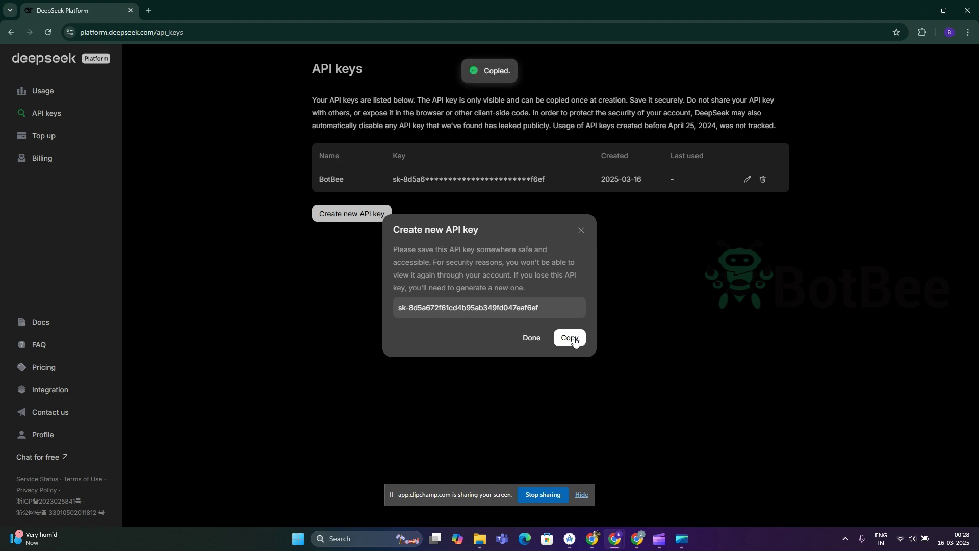
mouse_move(637, 538)
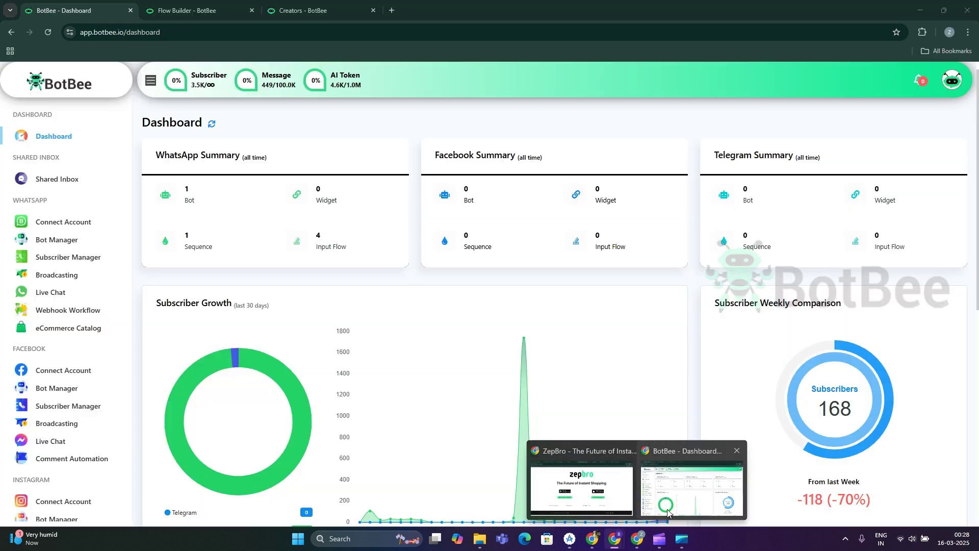
click(691, 479)
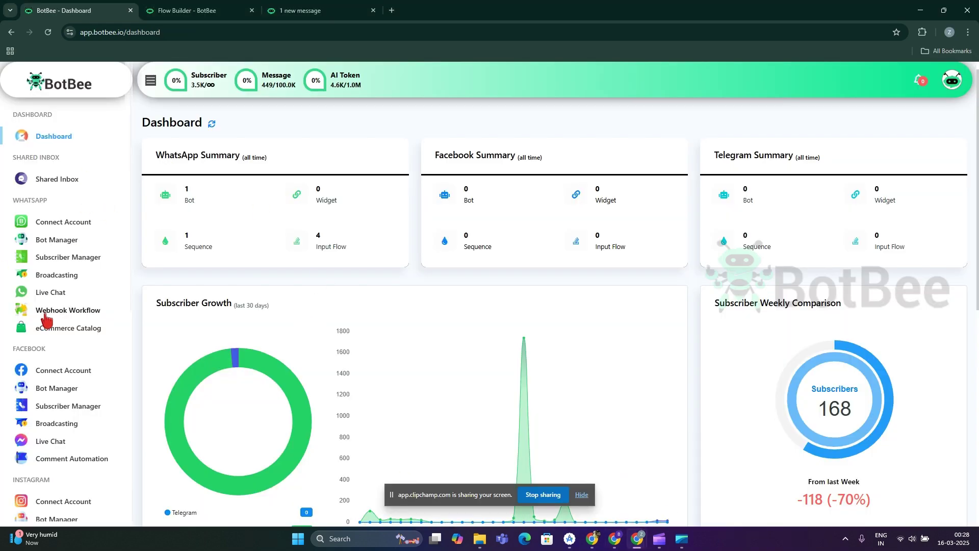
Step: Go to BotBee's Settings and open the Open AI Integration page
scroll(17, 319, down, 4)
scroll(71, 316, down, 4)
scroll(67, 319, down, 3)
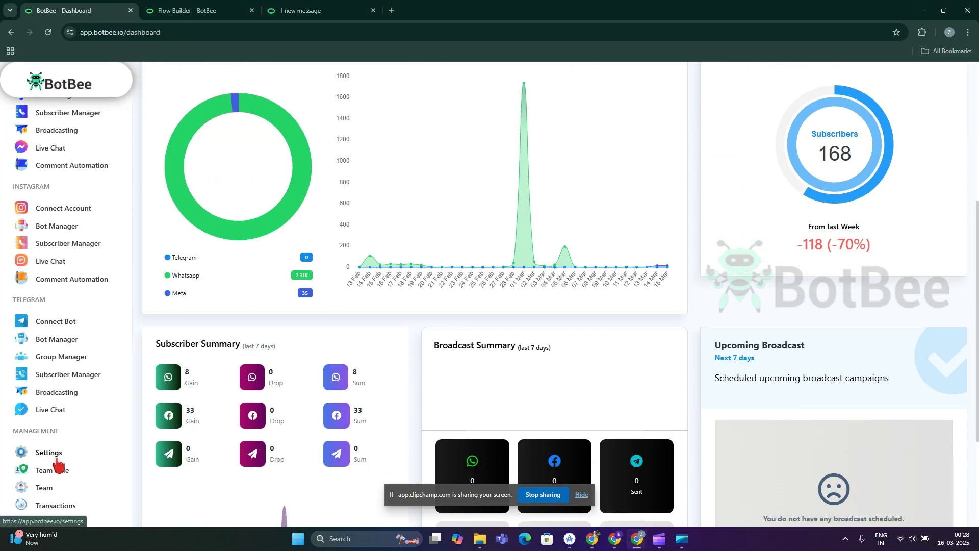
click(61, 453)
click(186, 297)
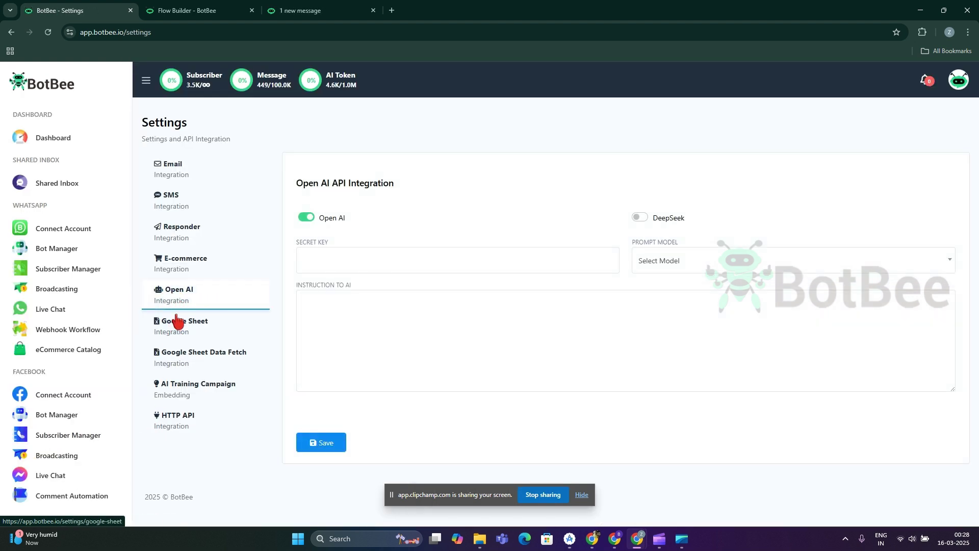
Step: Enable DeepSeek, paste the copied API key as Secret Key, and choose deepseek-chat
click(638, 218)
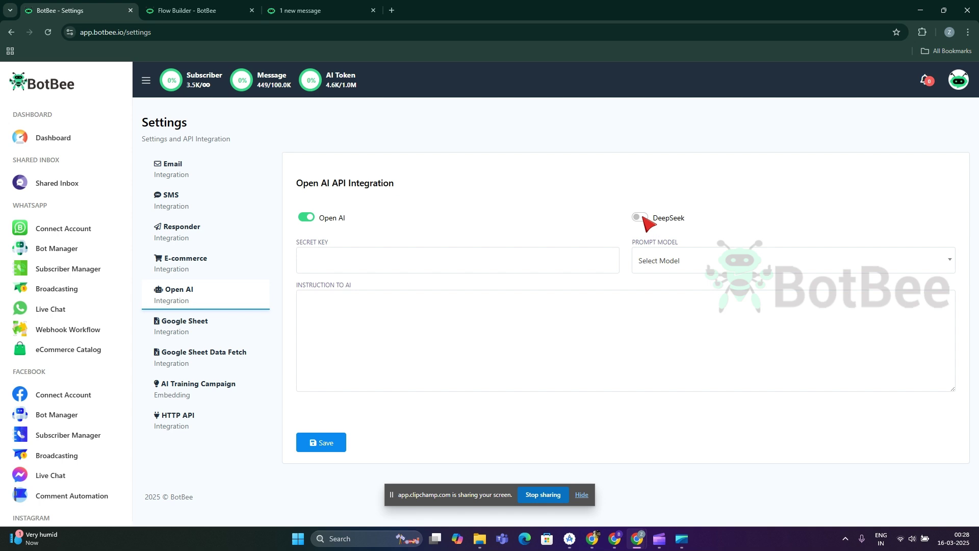
click(426, 261)
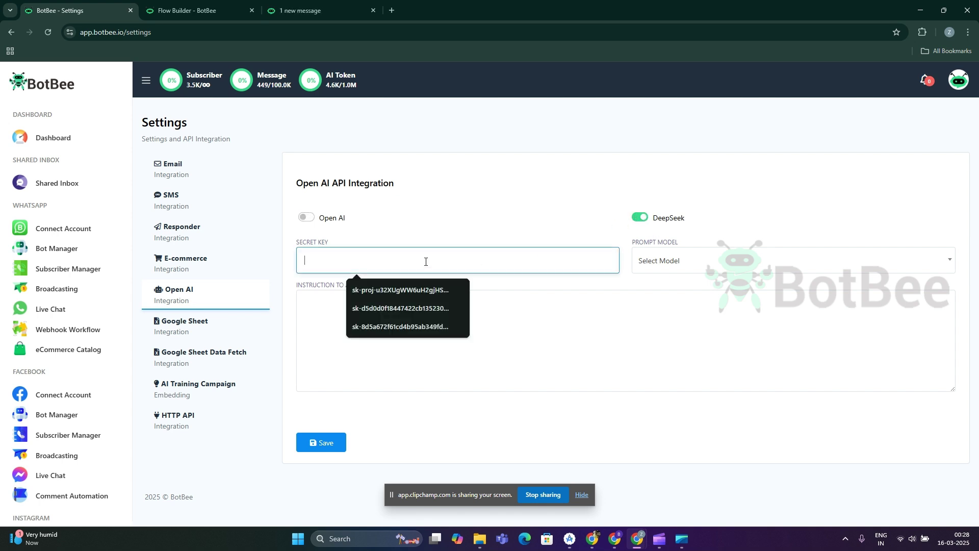
key(ctrl+v)
click(686, 263)
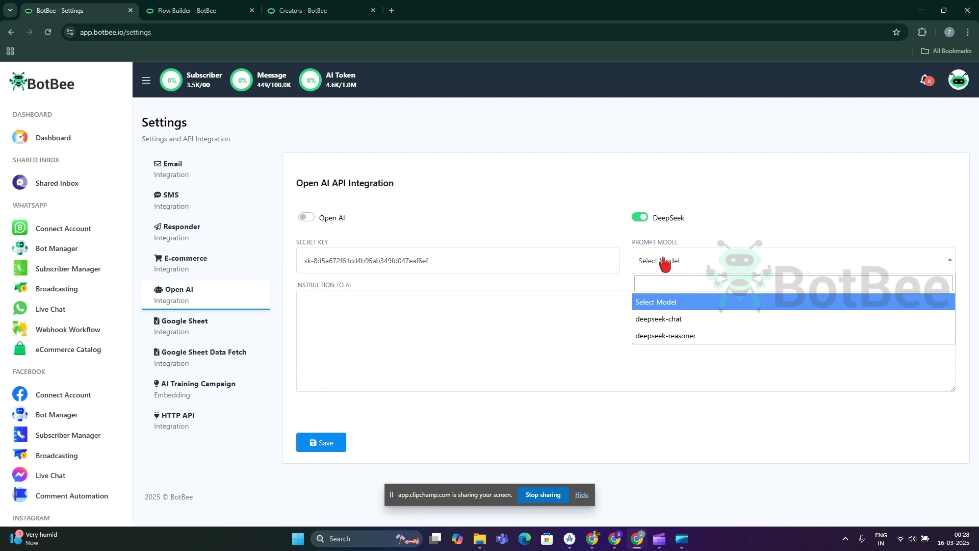
click(695, 319)
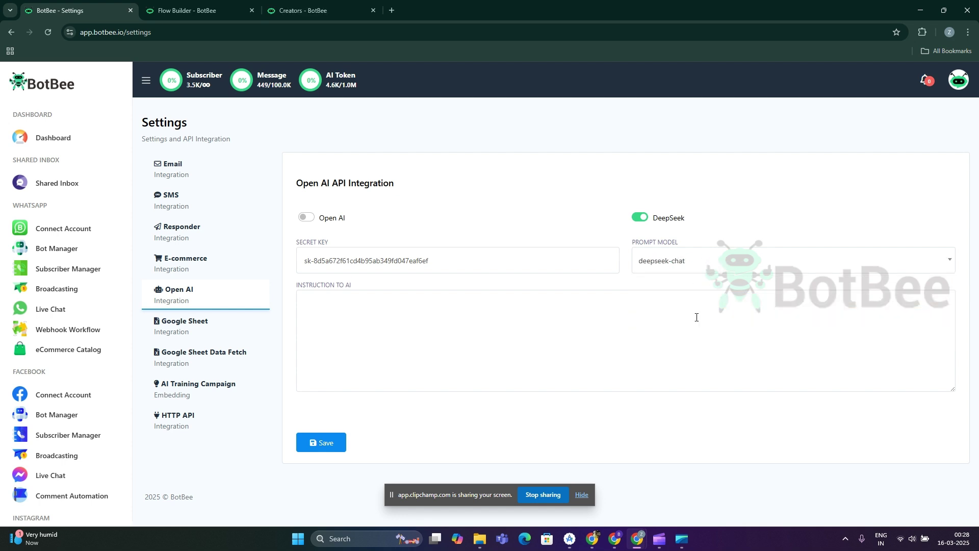
Step: Save the DeepSeek integration settings, leaving the AI instructions box empty
click(449, 317)
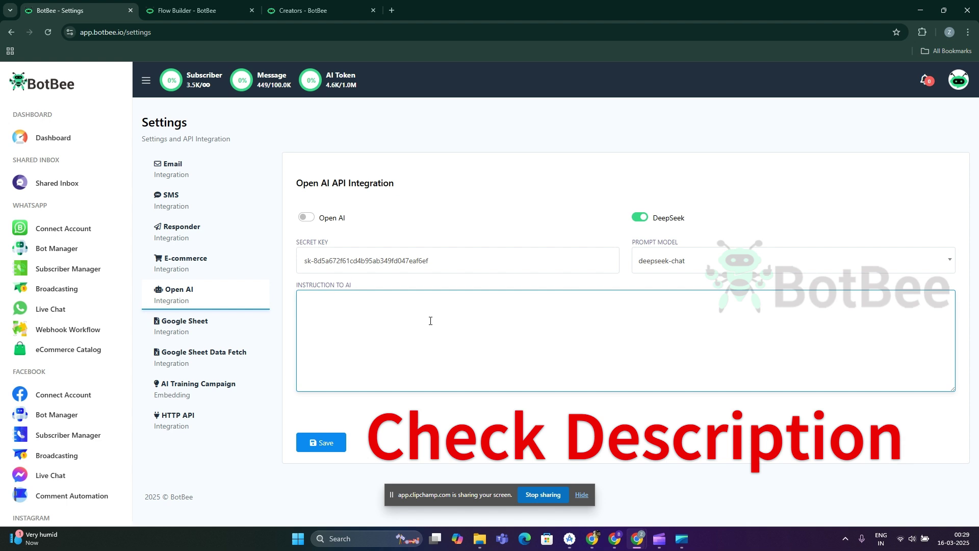
click(322, 444)
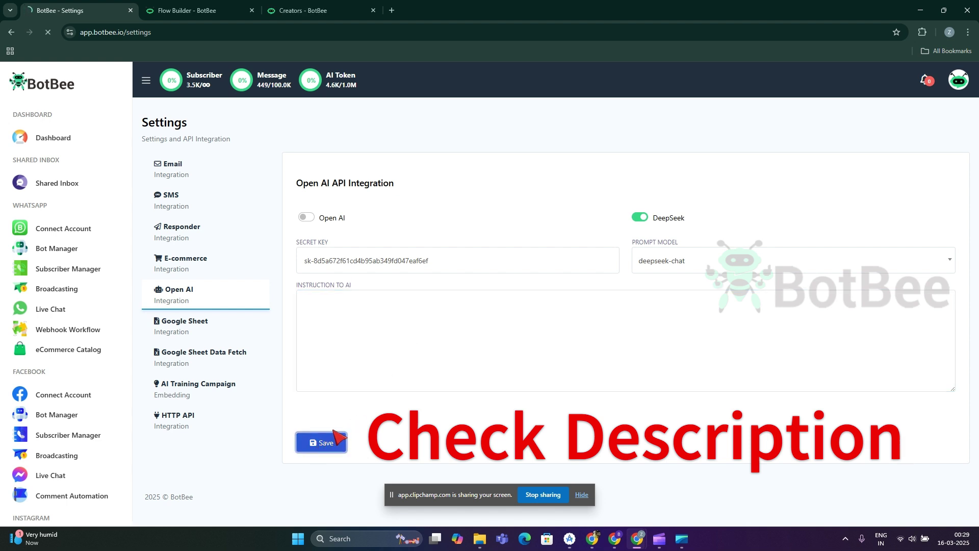